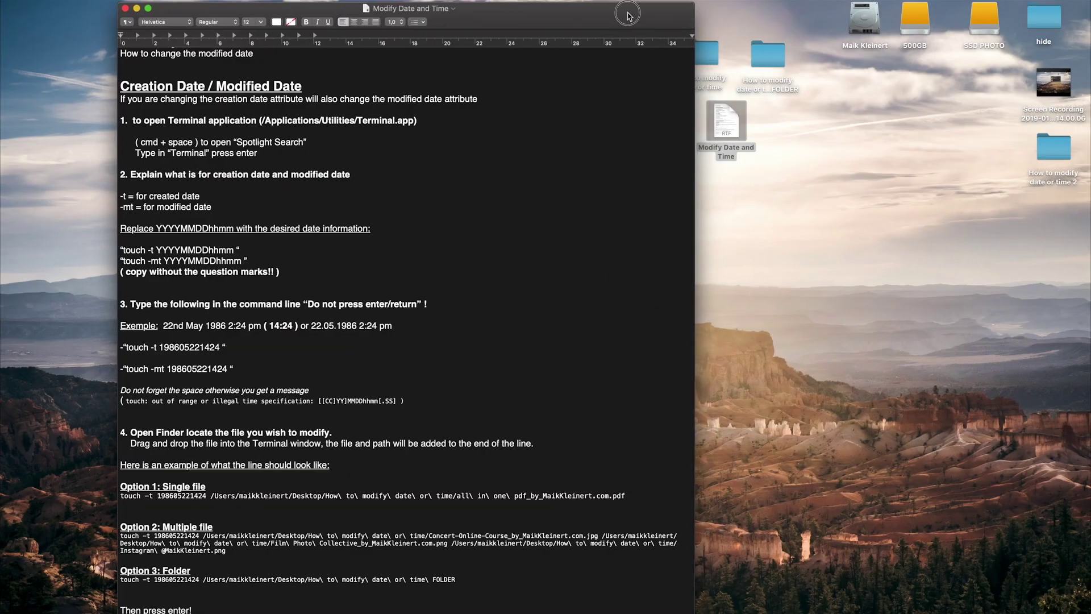
# Open the How to modify date or time folder and show the Concert-Online-Course image's info
pyautogui.click(701, 56)
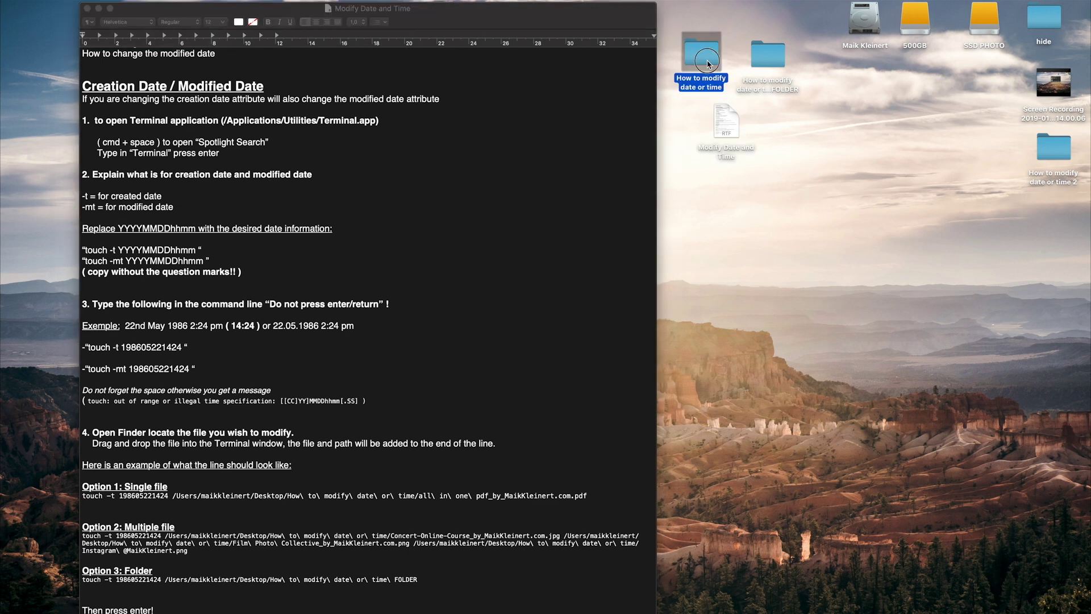
pyautogui.doubleClick(702, 56)
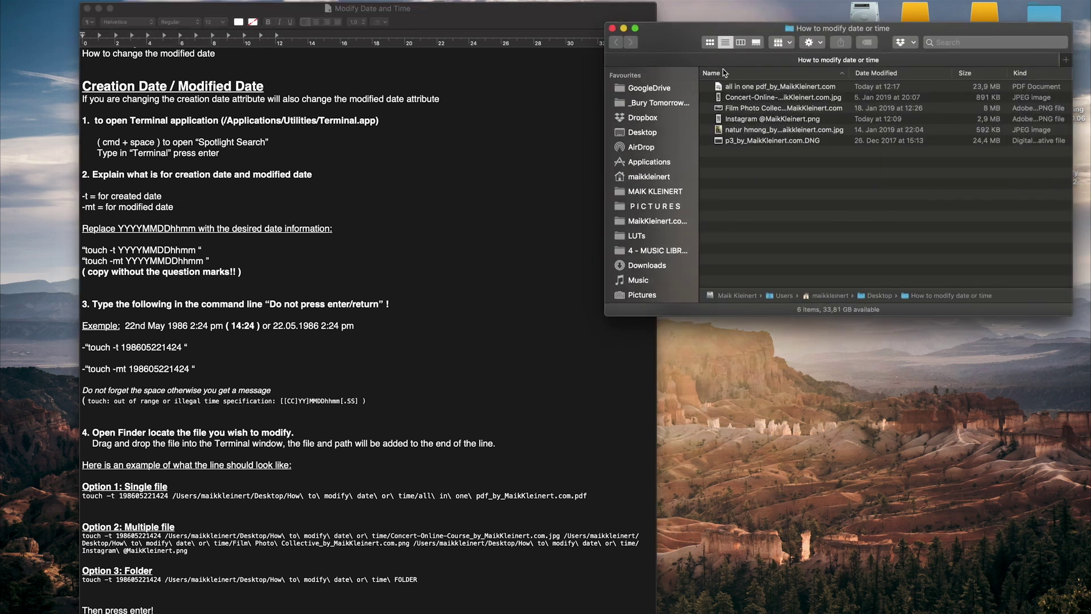
pyautogui.click(748, 88)
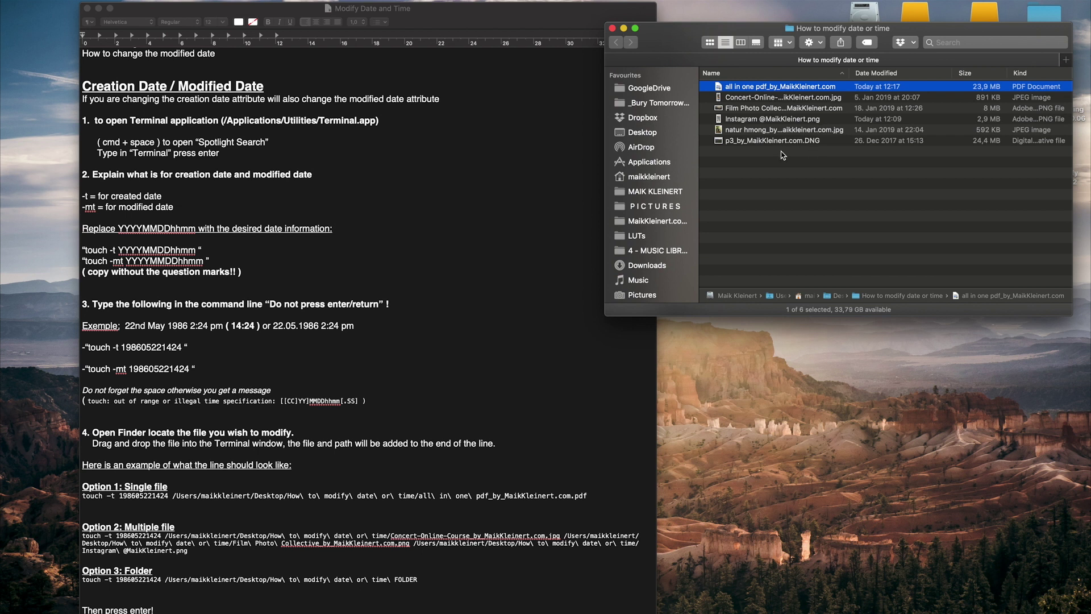
pyautogui.press('Down')
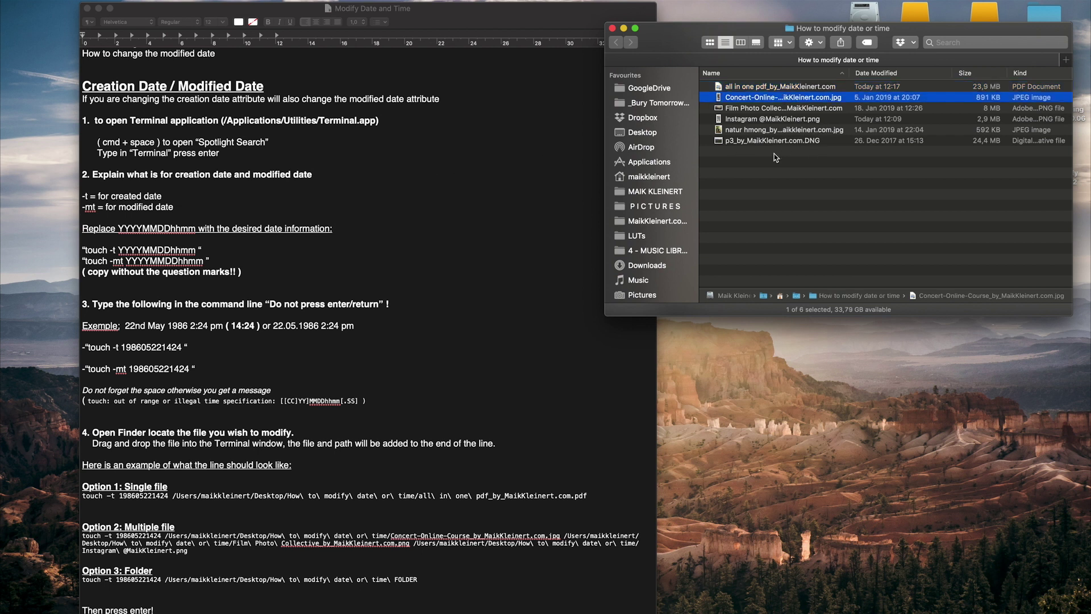
pyautogui.press('super+i')
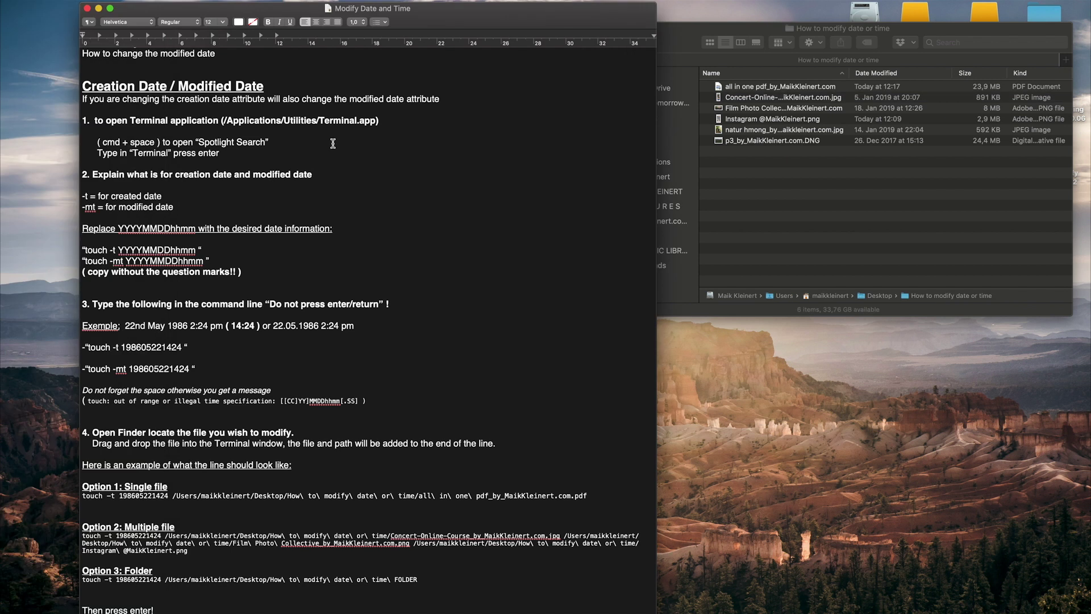
# Launch Terminal from Spotlight and bring the date-change notes back to the front
pyautogui.press('super+space')
pyautogui.write('terminal')
pyautogui.press('Return')
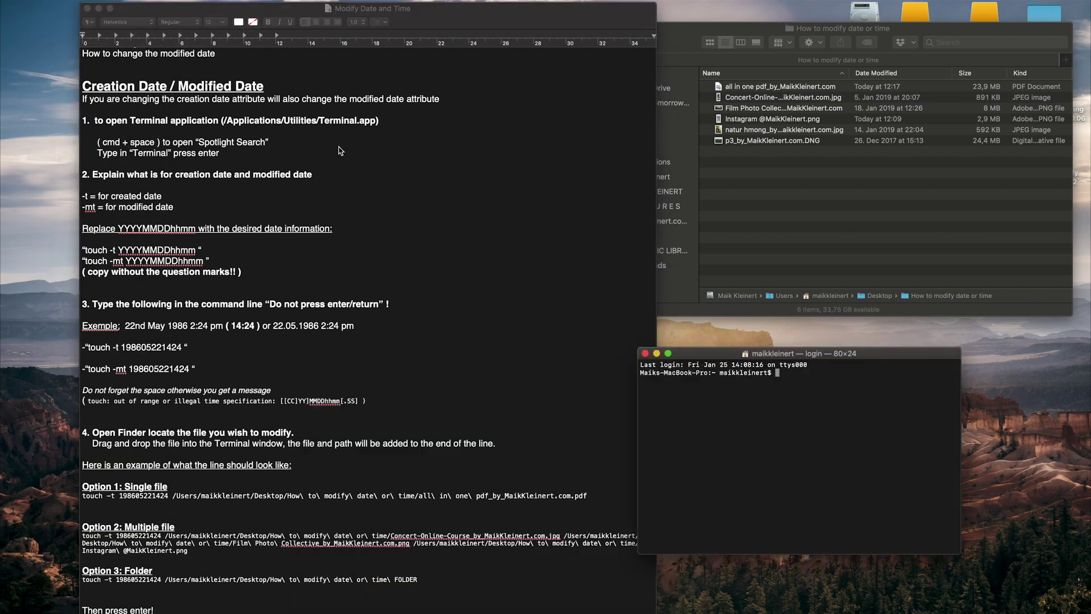
pyautogui.click(262, 219)
pyautogui.scroll(-2, 161, 154)
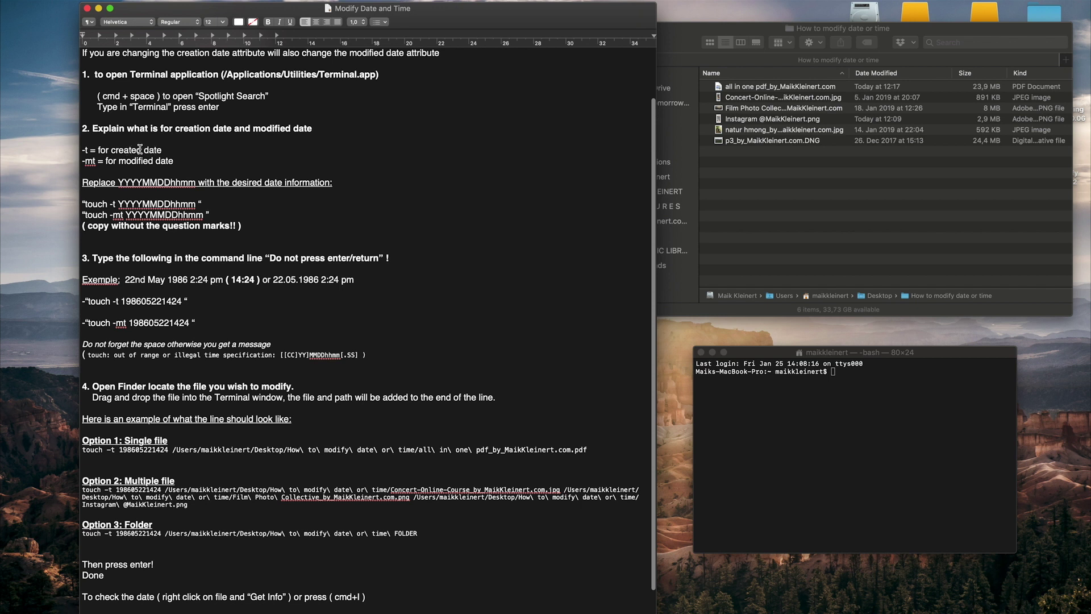
# Bold the -t and -mt flags in the notes, then return to Terminal
pyautogui.doubleClick(88, 150)
pyautogui.doubleClick(89, 158)
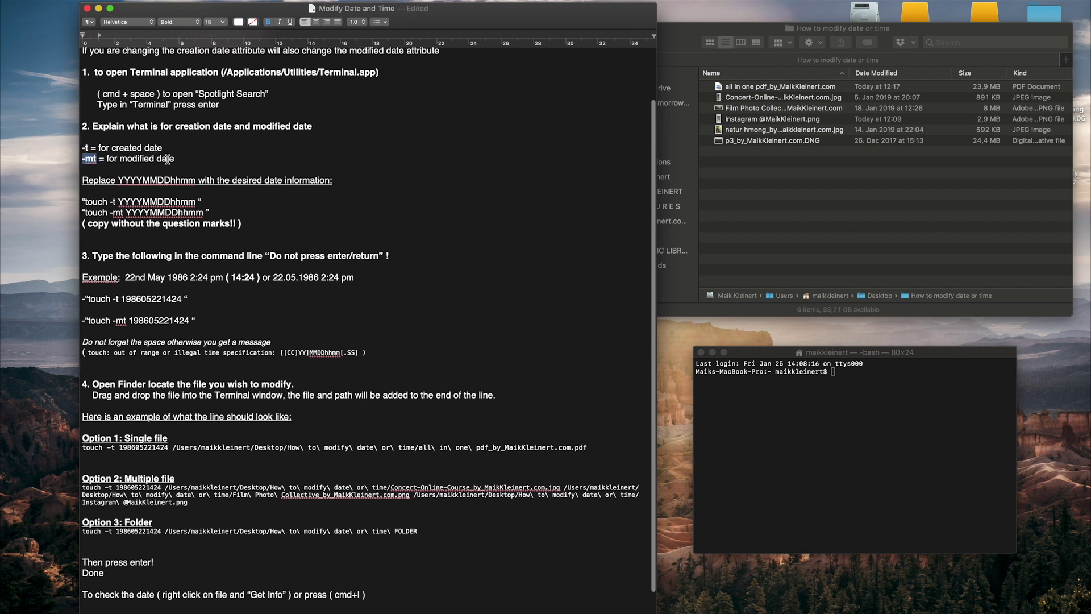
pyautogui.scroll(-2, 150, 164)
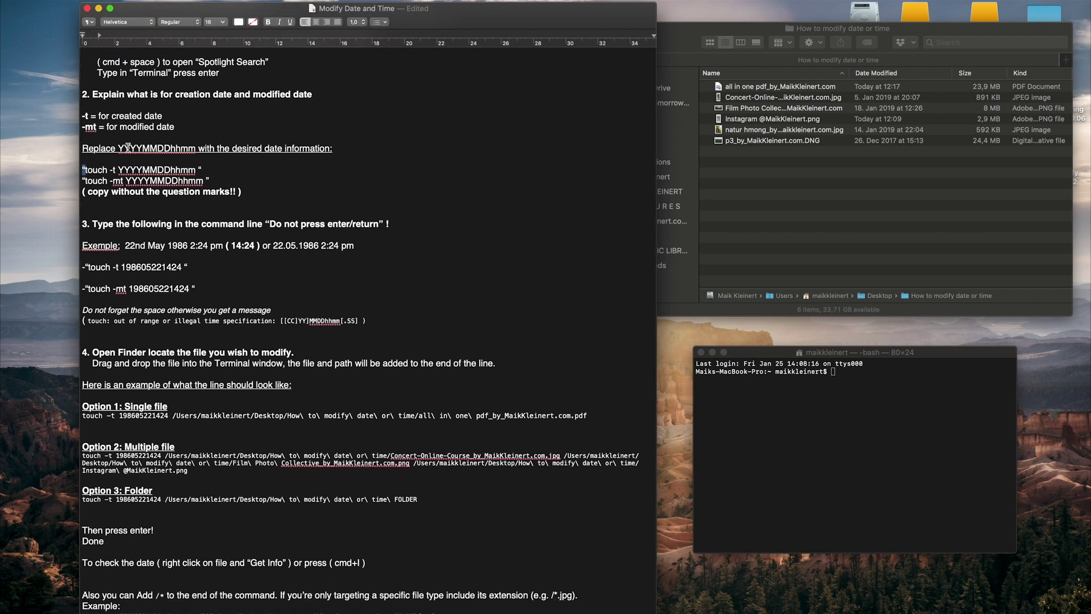
pyautogui.moveTo(83, 169); pyautogui.dragTo(221, 174)
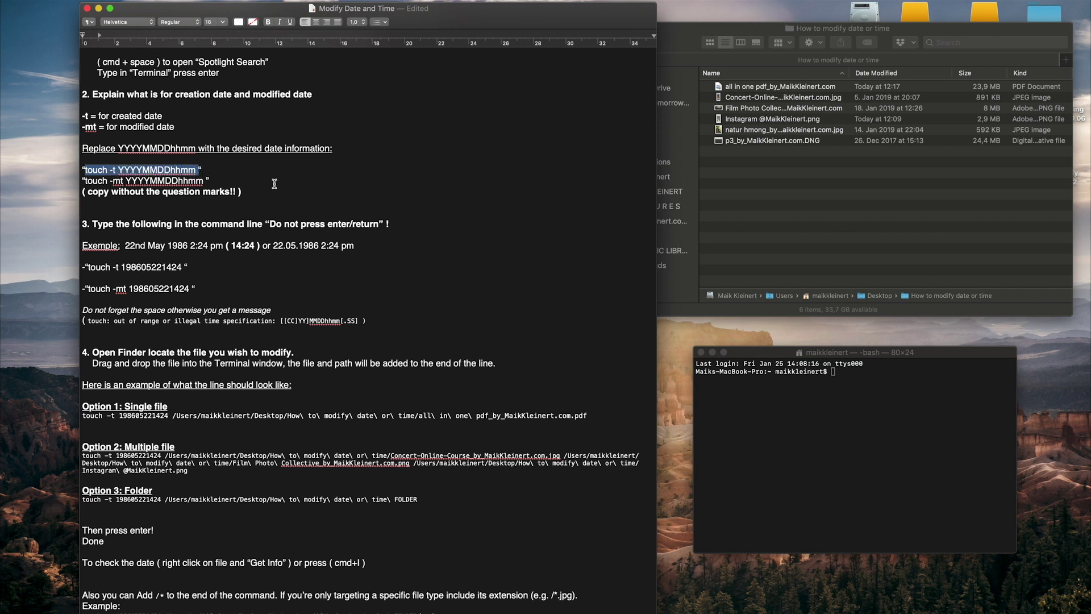
pyautogui.click(789, 377)
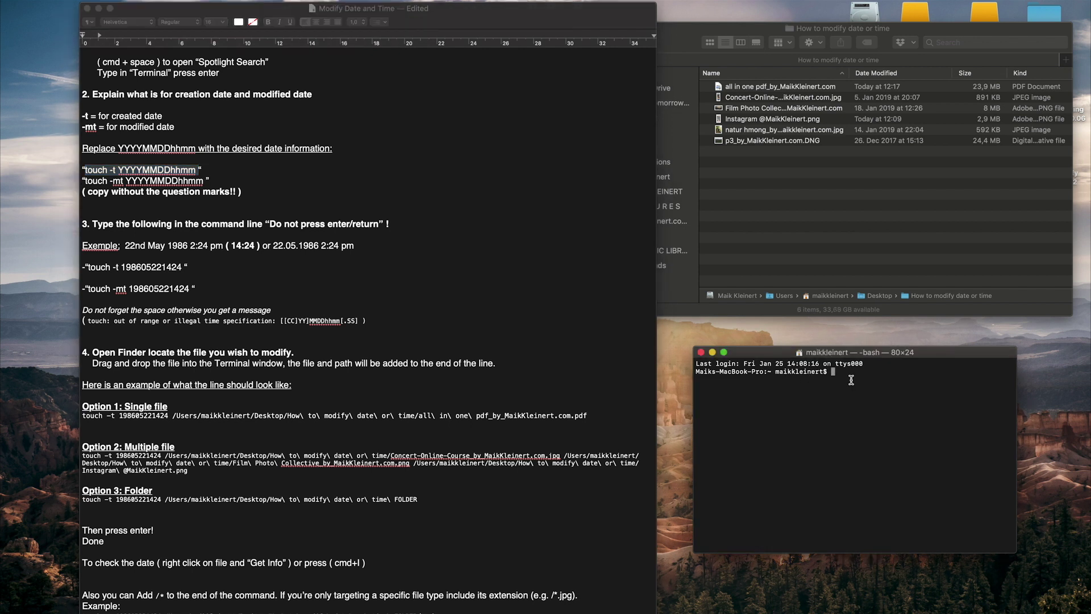
pyautogui.write('touc')
pyautogui.moveTo(125, 246); pyautogui.dragTo(224, 246)
pyautogui.scroll(-2, 195, 205)
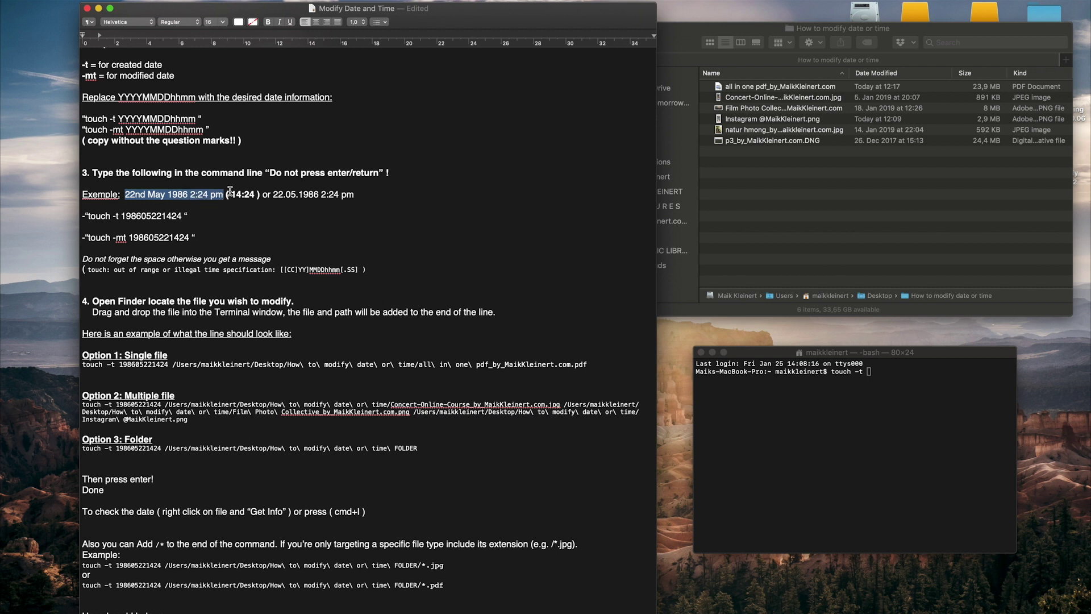
pyautogui.moveTo(231, 195); pyautogui.dragTo(258, 203)
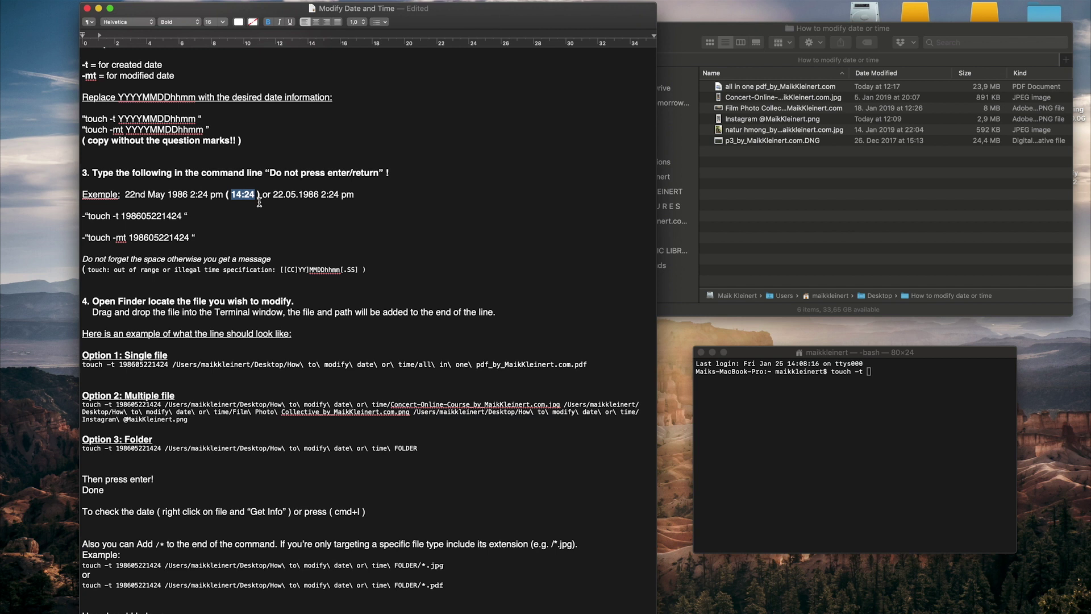
pyautogui.moveTo(87, 217); pyautogui.dragTo(183, 216)
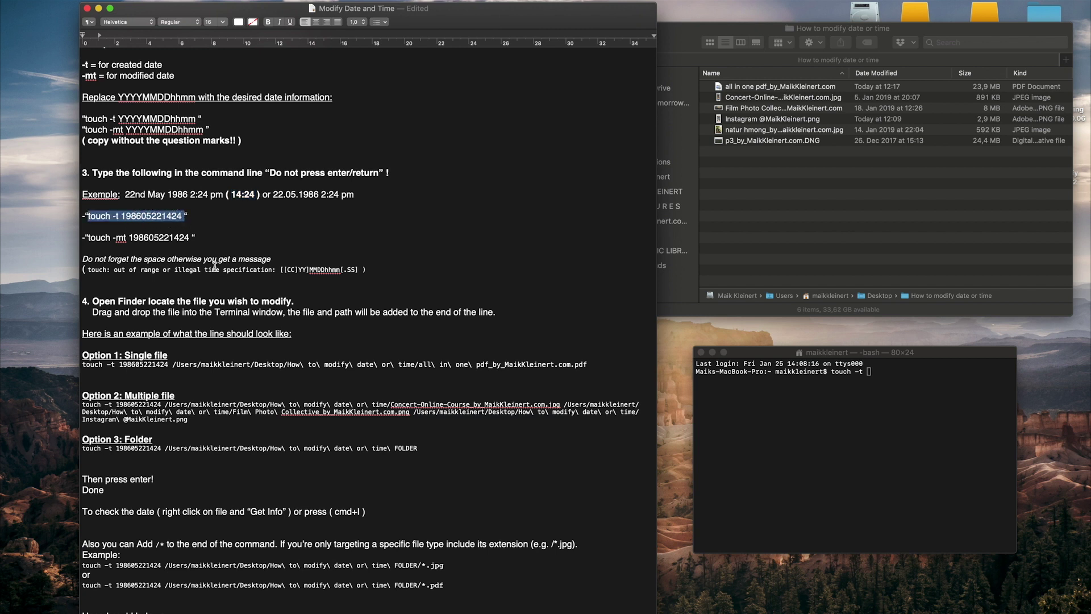
pyautogui.press('super+Tab')
pyautogui.write('19')
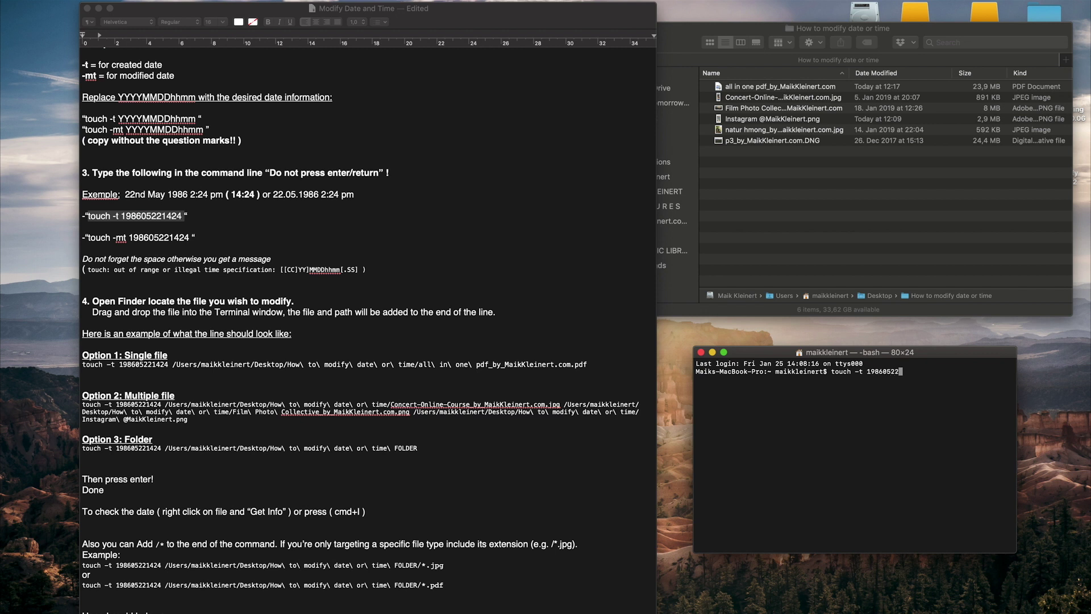
pyautogui.write('1424')
pyautogui.tripleClick(131, 269)
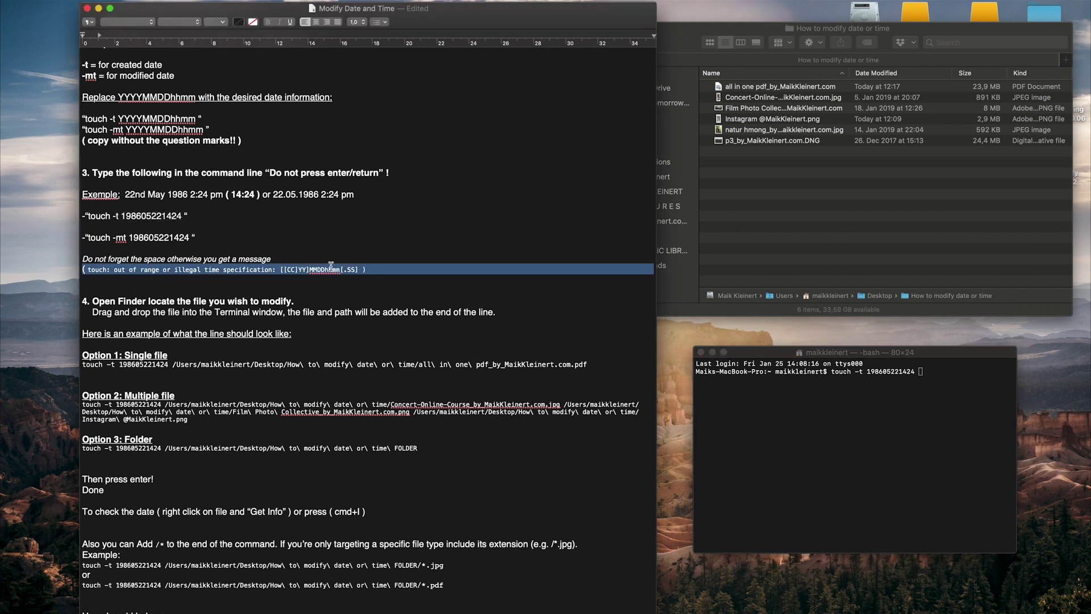
pyautogui.click(361, 264)
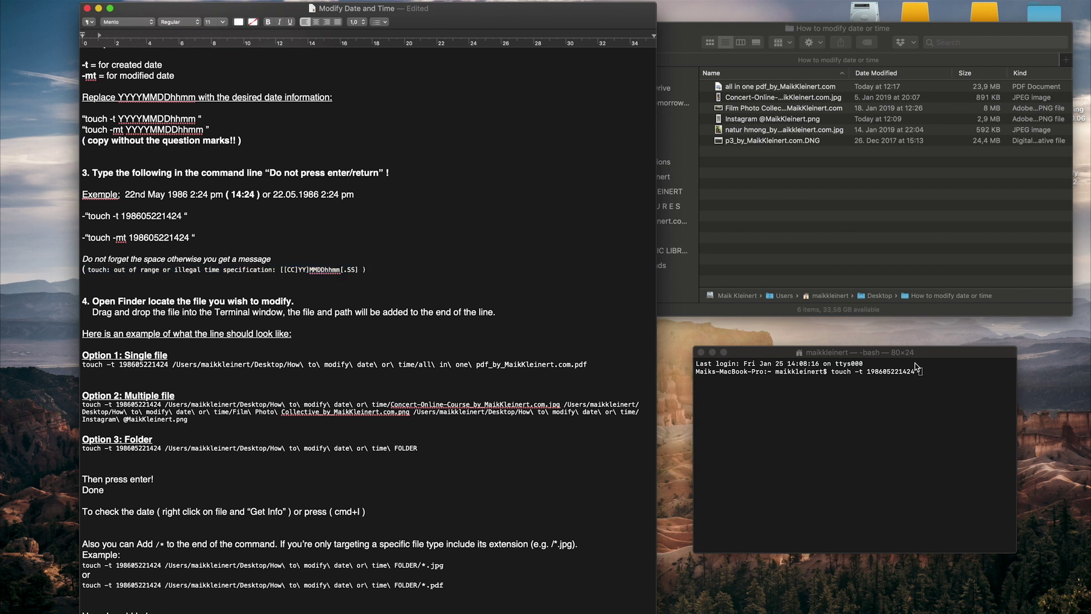
pyautogui.click(248, 302)
pyautogui.scroll(-1, 247, 307)
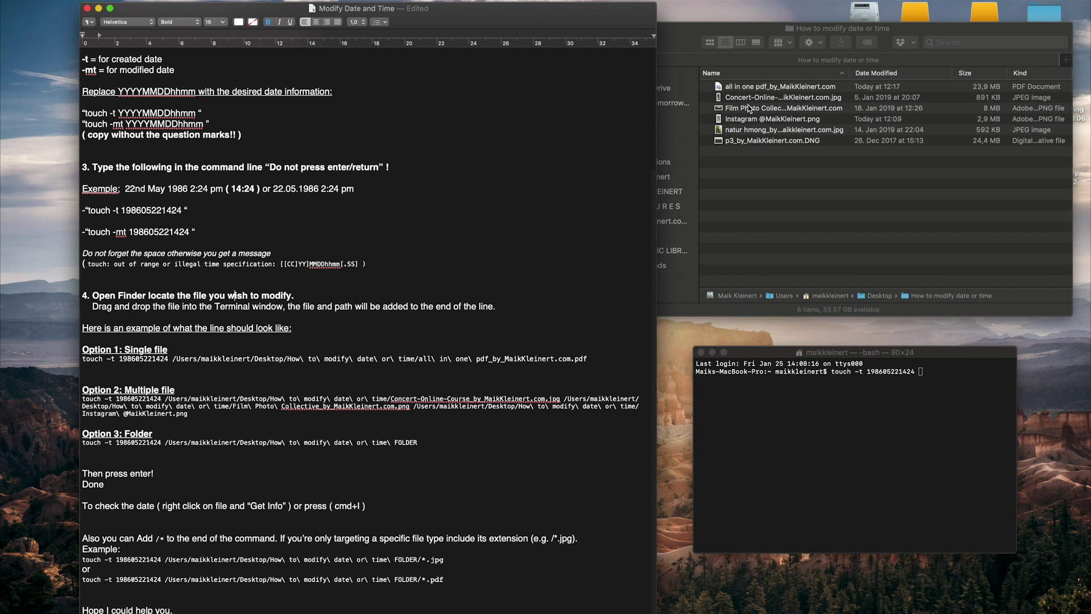
pyautogui.click(750, 108)
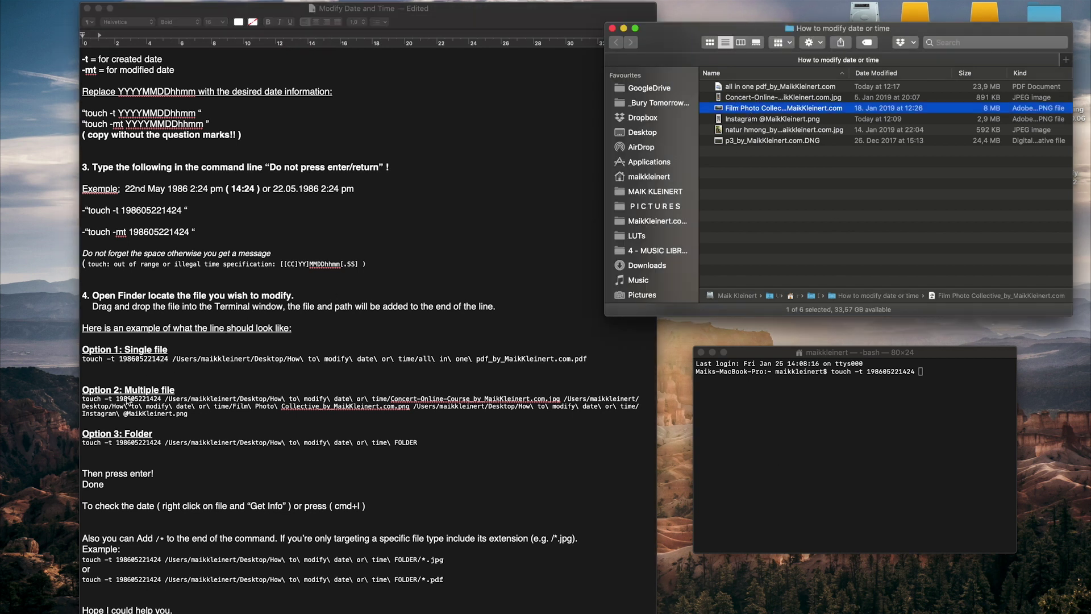
pyautogui.click(750, 161)
pyautogui.press('cmd+a')
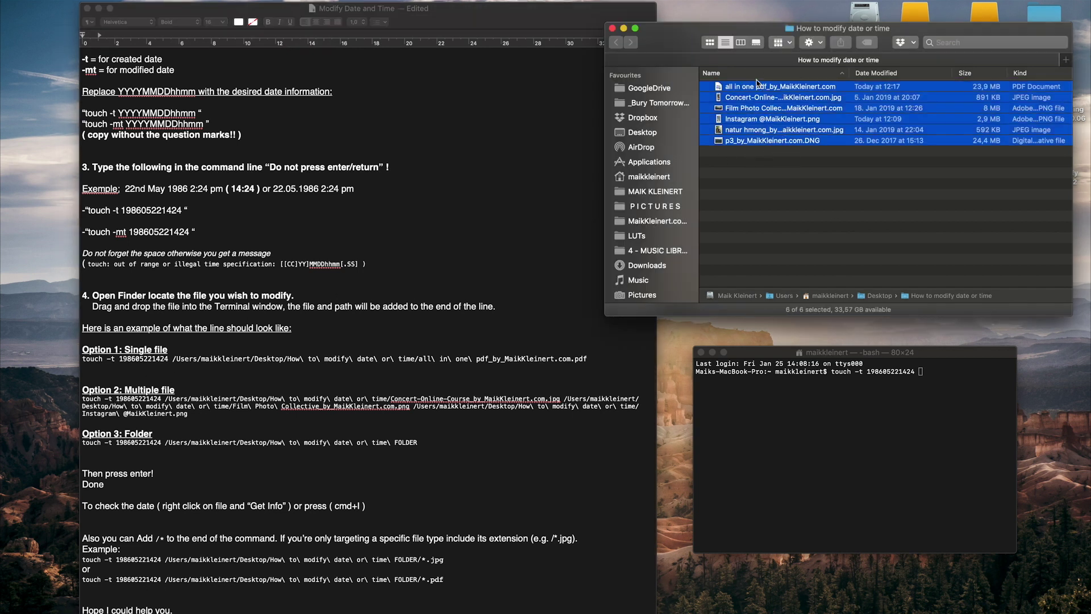
pyautogui.click(264, 361)
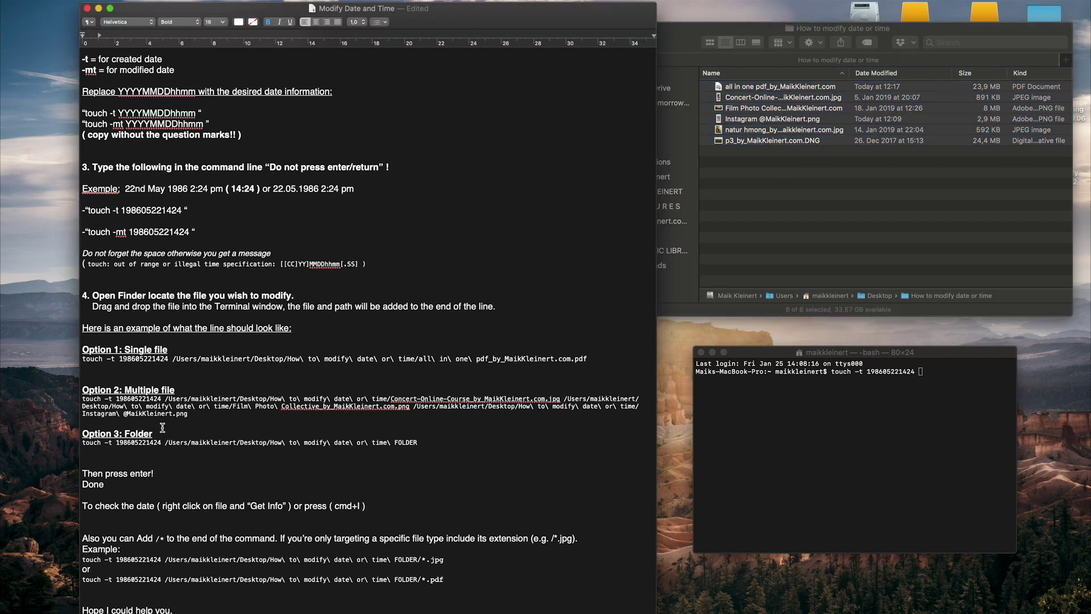
pyautogui.scroll(-1, 136, 437)
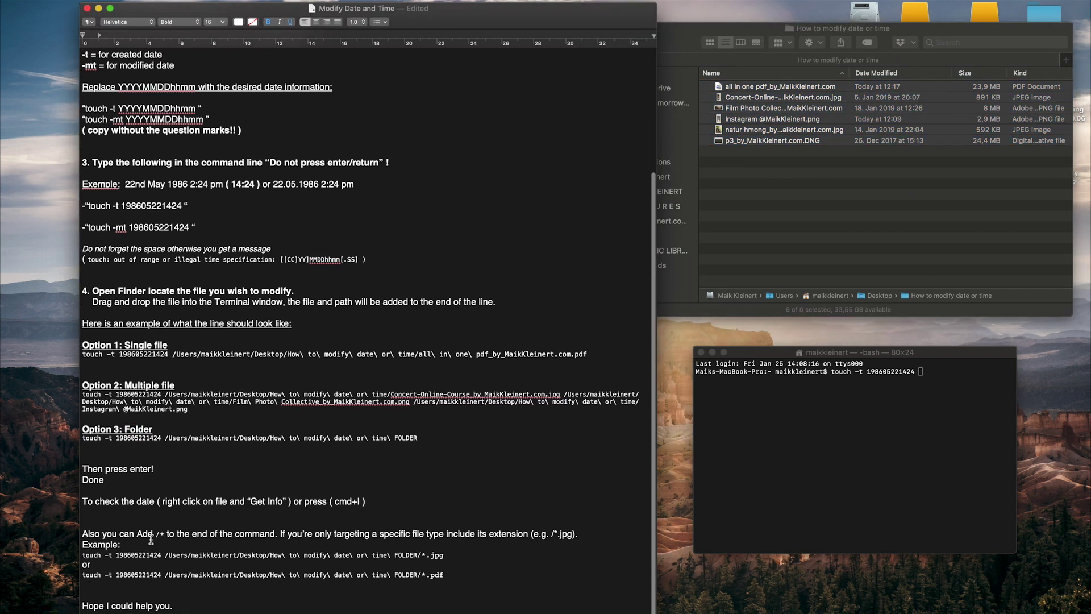
pyautogui.doubleClick(158, 535)
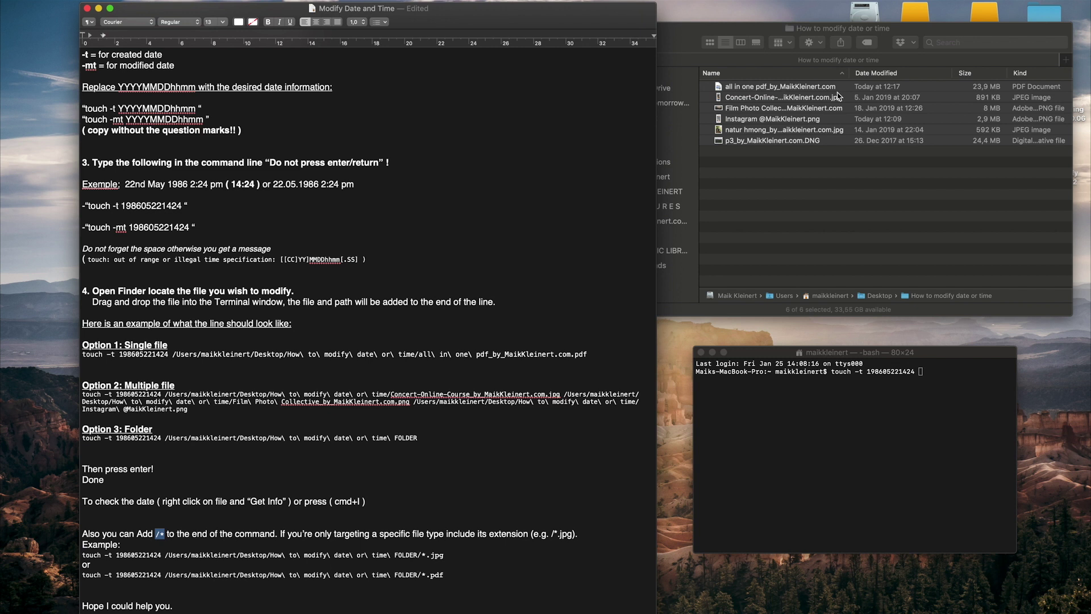
pyautogui.moveTo(447, 575); pyautogui.dragTo(78, 535)
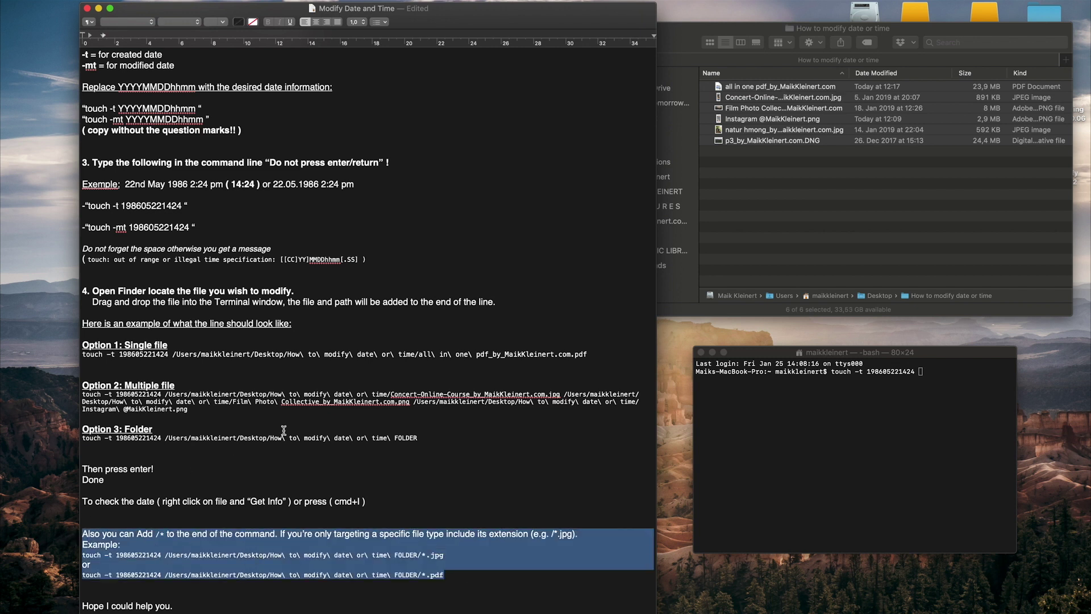
pyautogui.click(262, 395)
pyautogui.click(768, 86)
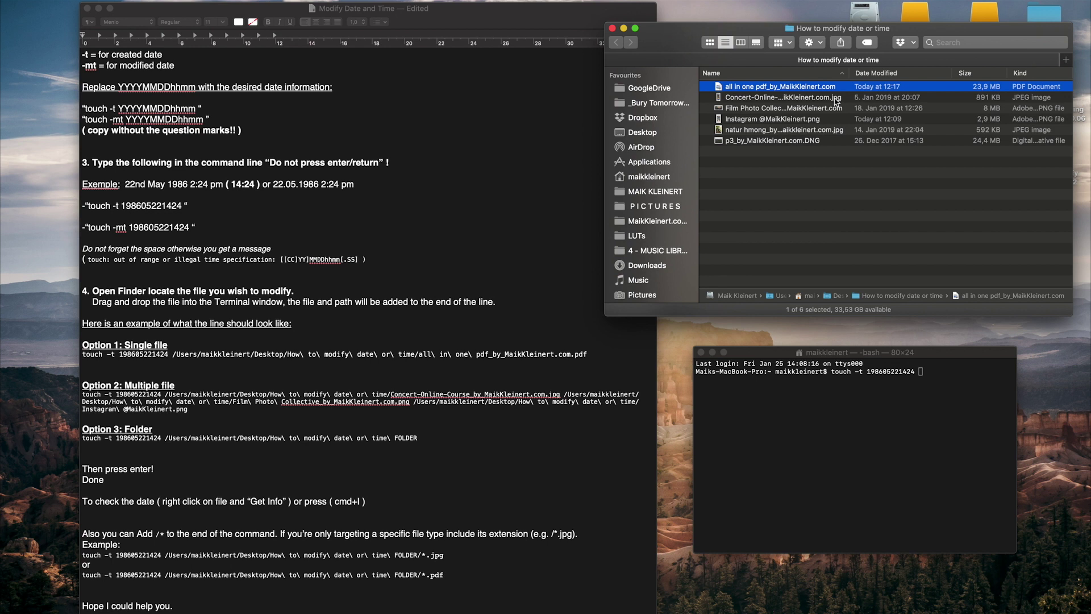
pyautogui.click(917, 379)
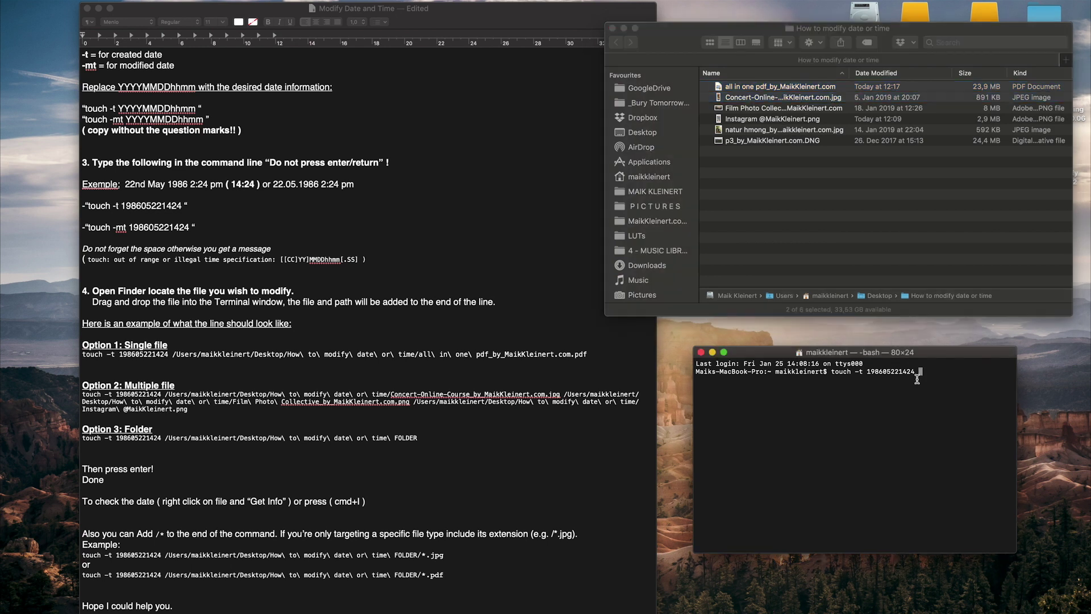
pyautogui.click(776, 143)
pyautogui.moveTo(758, 93); pyautogui.dragTo(934, 376)
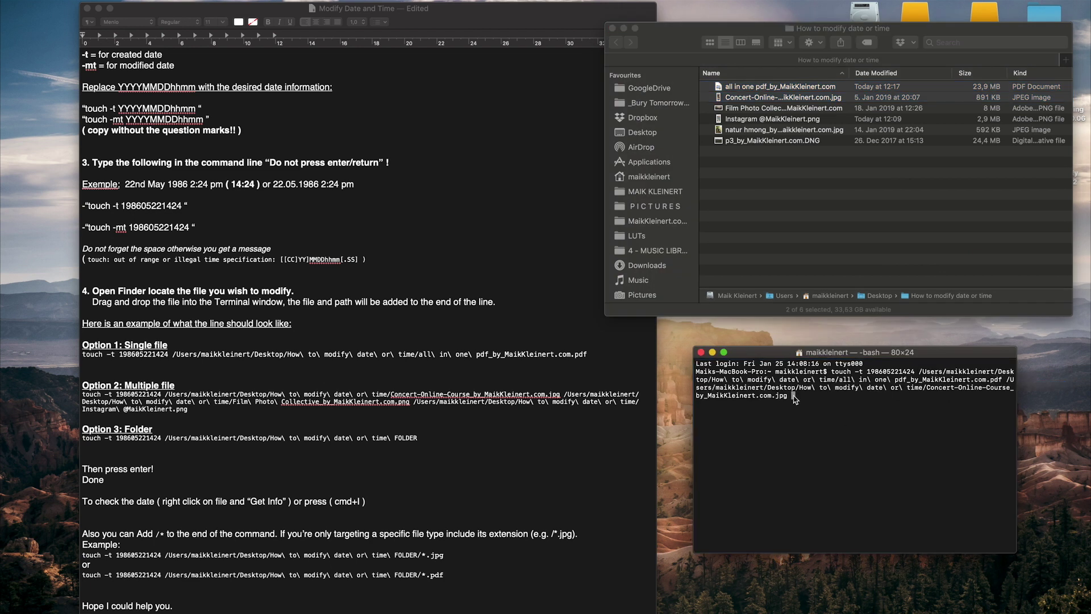
pyautogui.press('Return')
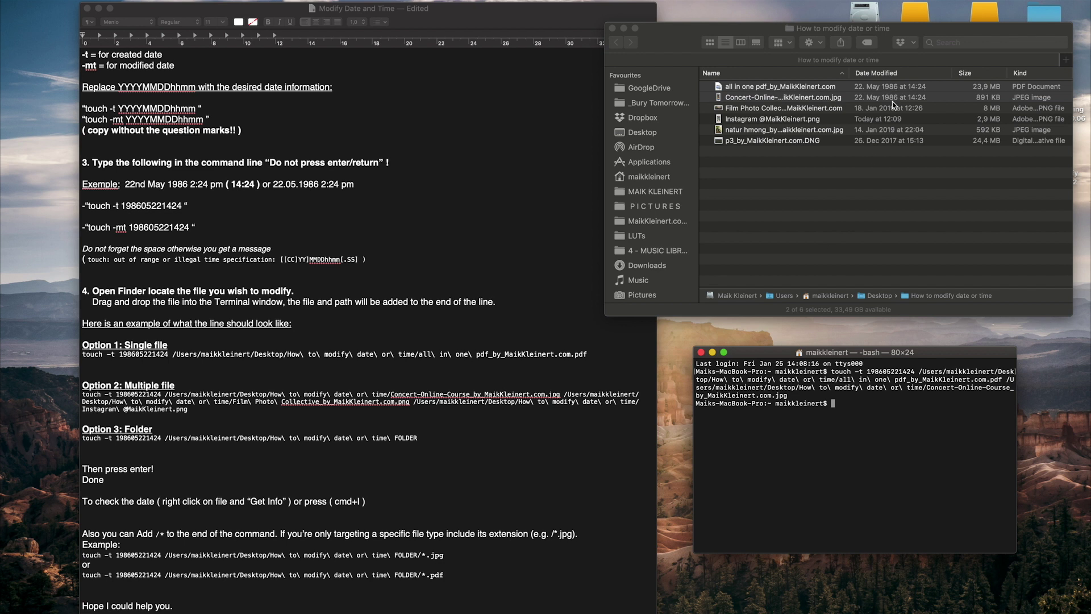
# Open info for the PDF, Concert and Film Photo files, checking the 1986 created dates
pyautogui.keyDown('shift'); pyautogui.click(834, 109); pyautogui.keyUp('shift')
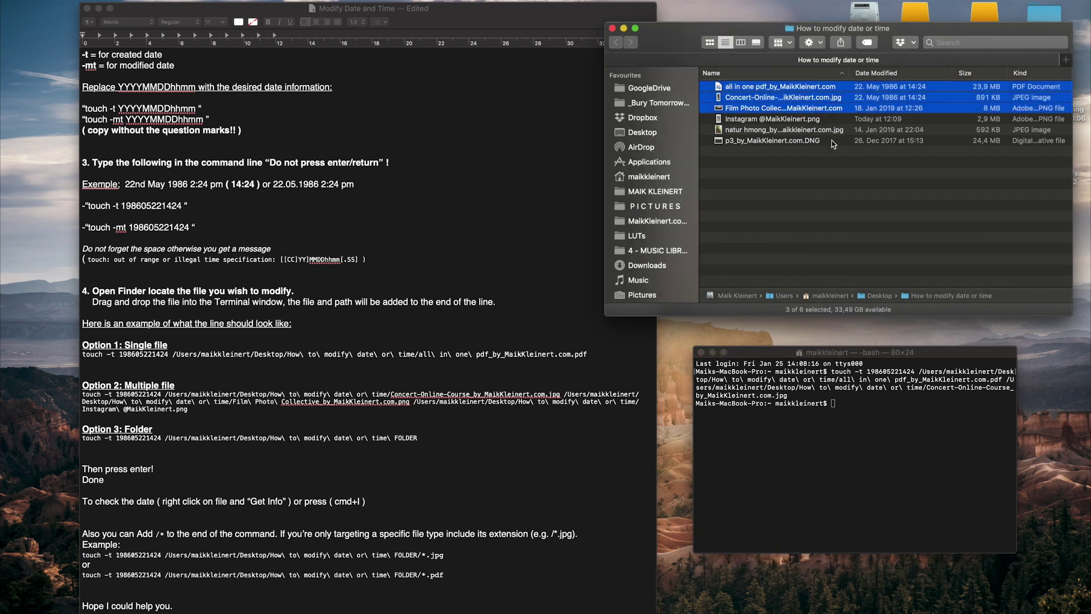
pyautogui.press('super+i')
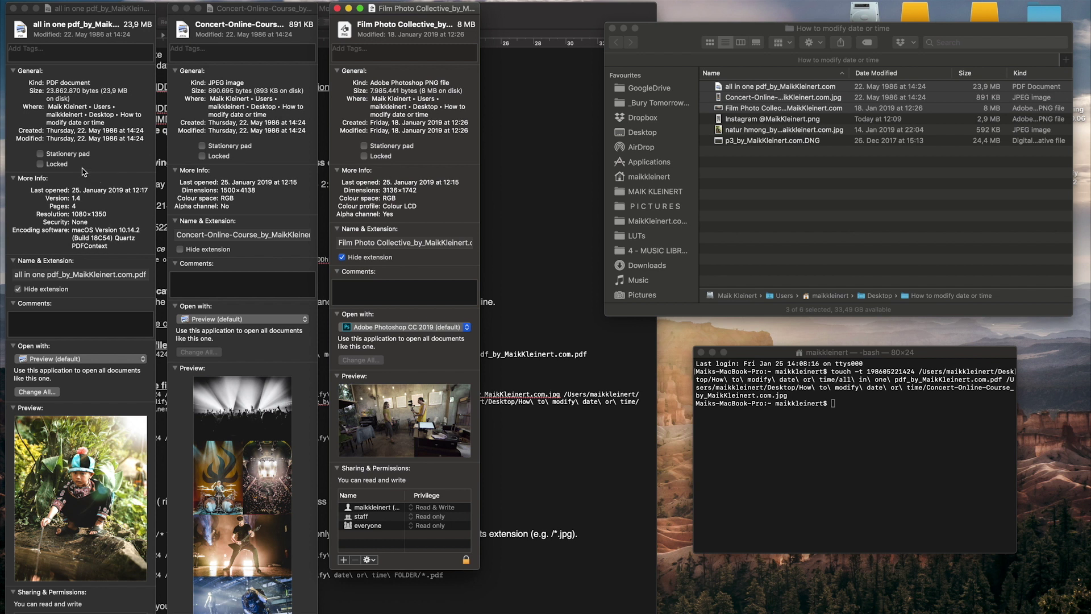
pyautogui.doubleClick(117, 130)
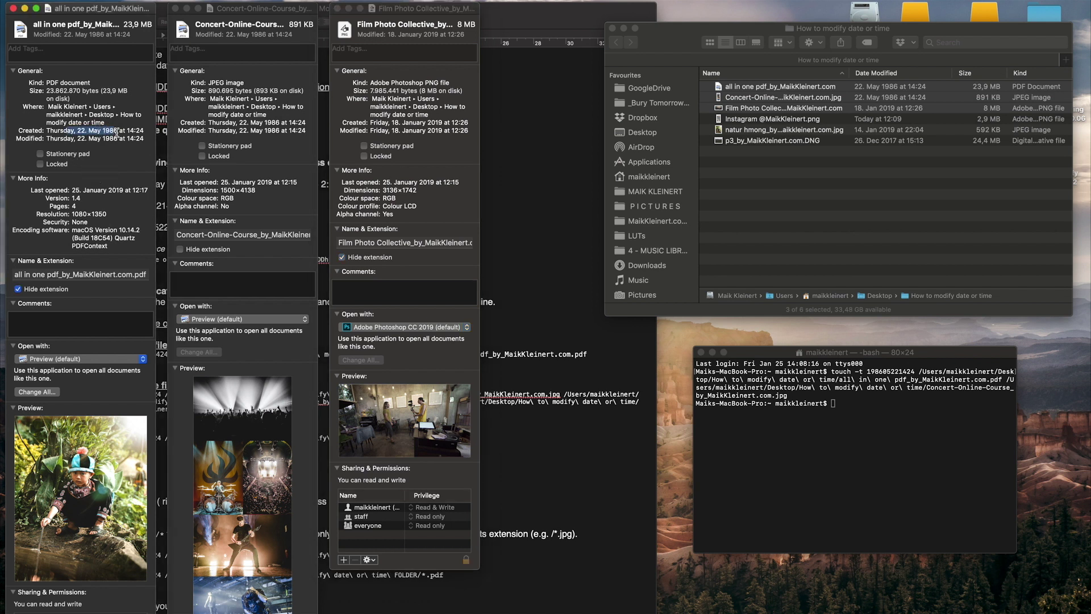
pyautogui.moveTo(133, 14); pyautogui.dragTo(680, 46)
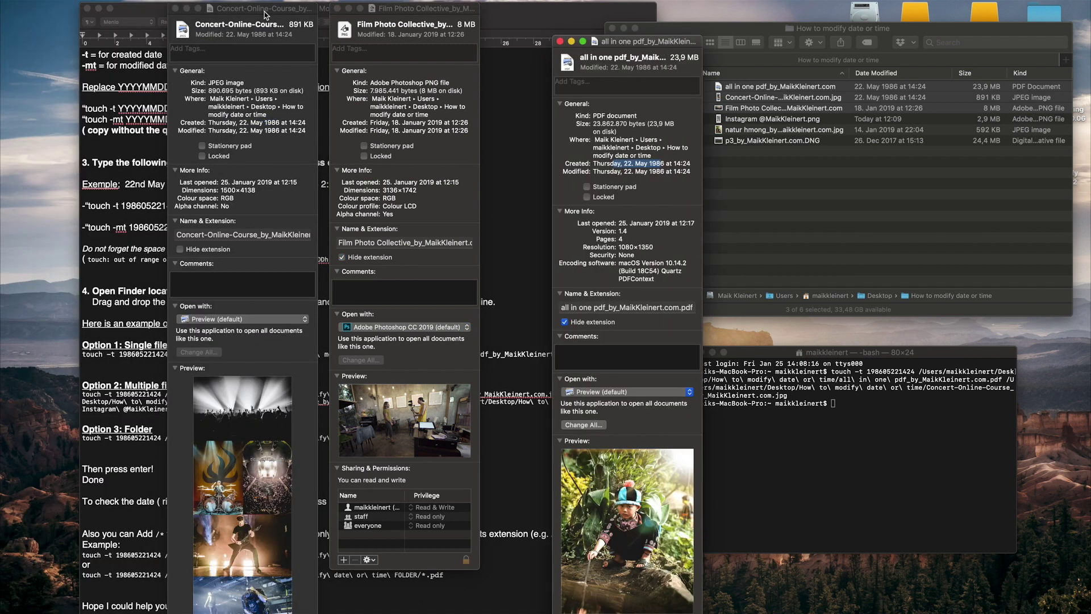
pyautogui.moveTo(265, 15); pyautogui.dragTo(804, 47)
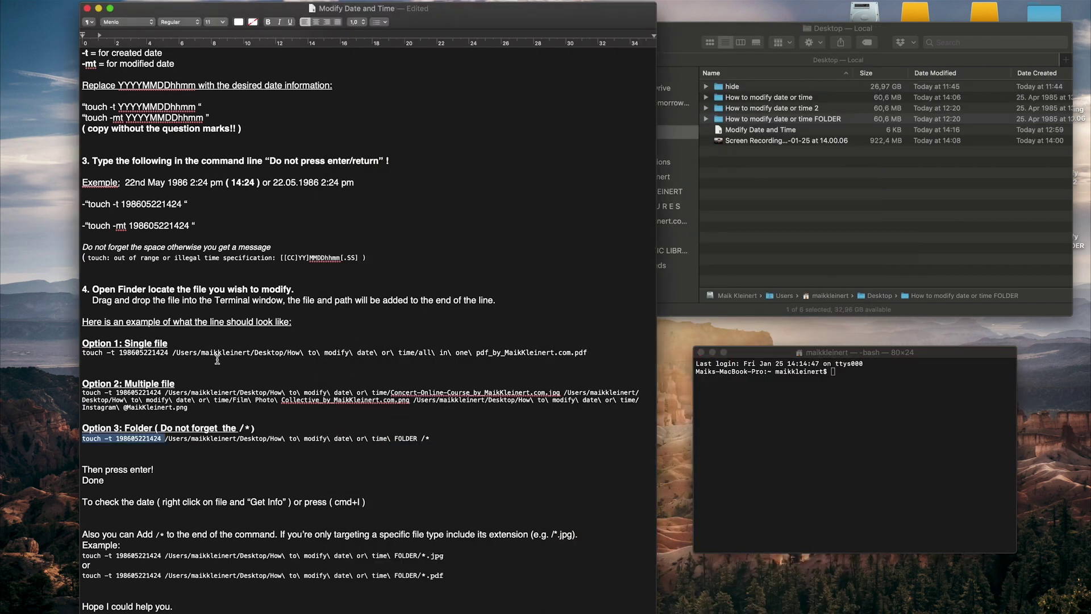
pyautogui.click(134, 434)
pyautogui.click(248, 427)
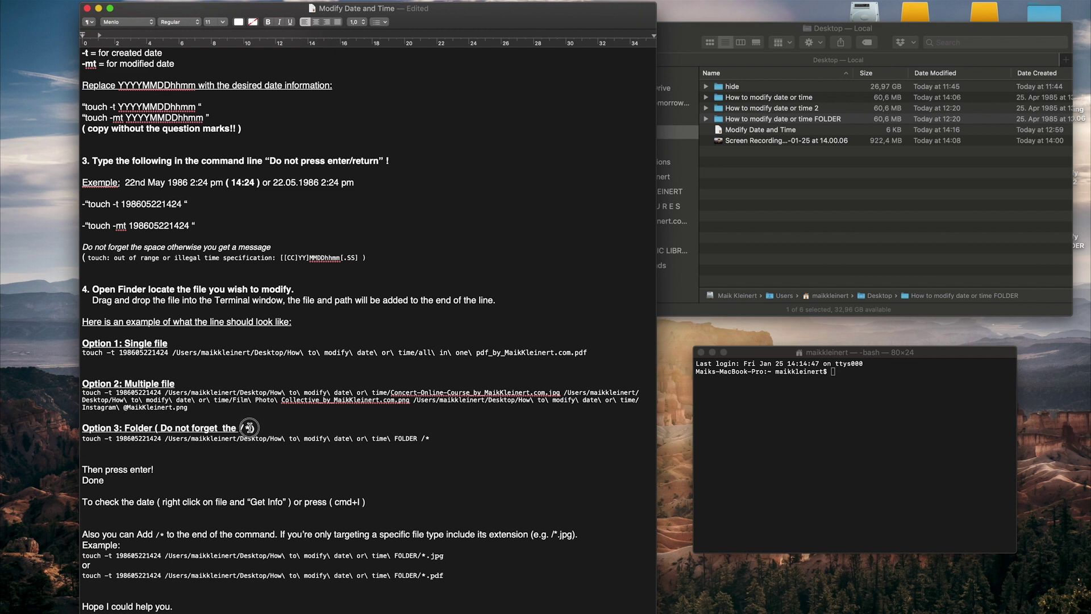
pyautogui.click(141, 236)
pyautogui.moveTo(88, 204); pyautogui.dragTo(187, 204)
pyautogui.press('super+c')
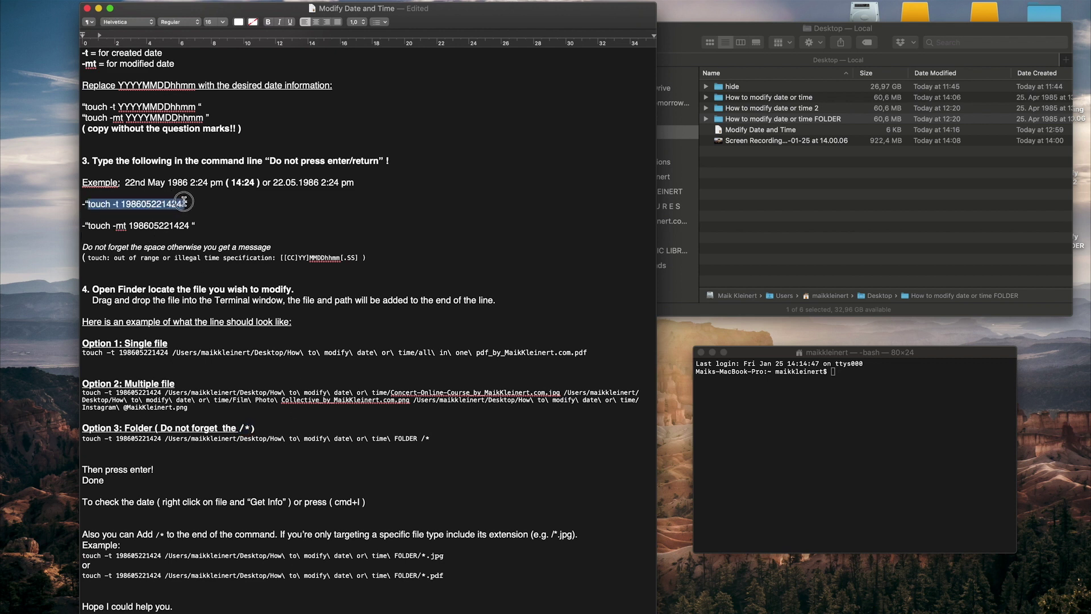
pyautogui.click(854, 398)
pyautogui.press('super+v')
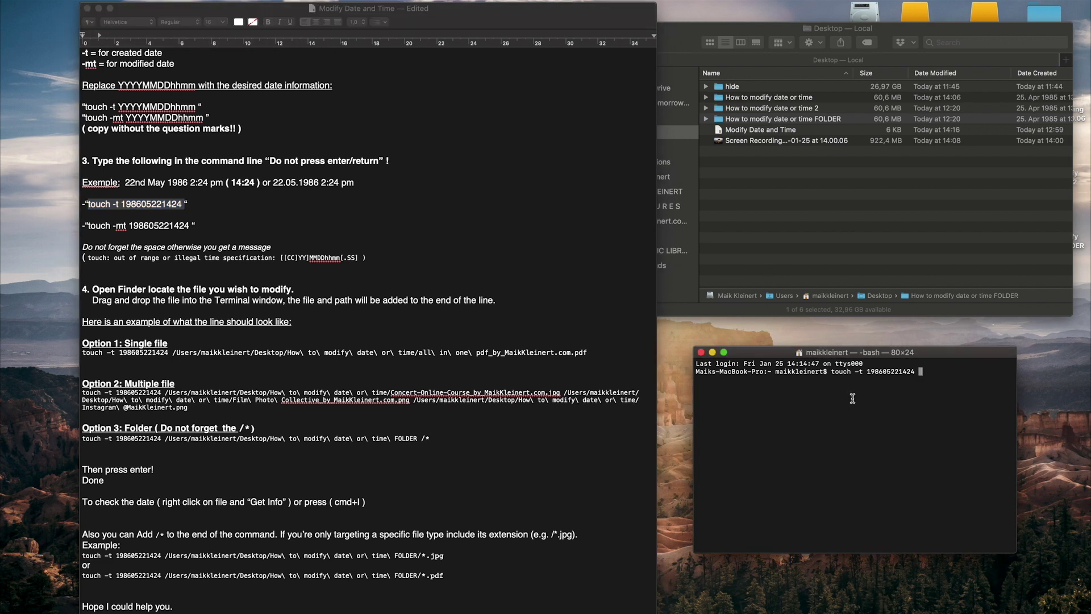
# Append the folder's path ending in /* and run the command on its contents
pyautogui.click(748, 120)
pyautogui.moveTo(735, 120); pyautogui.dragTo(931, 378)
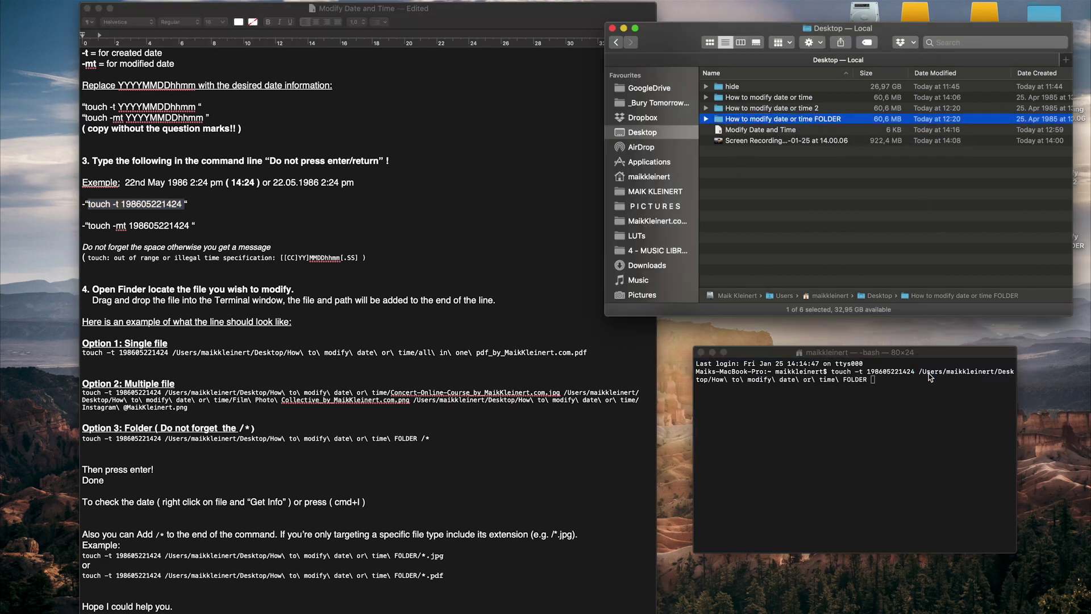
pyautogui.click(878, 385)
pyautogui.press('BackSpace')
pyautogui.write('/*')
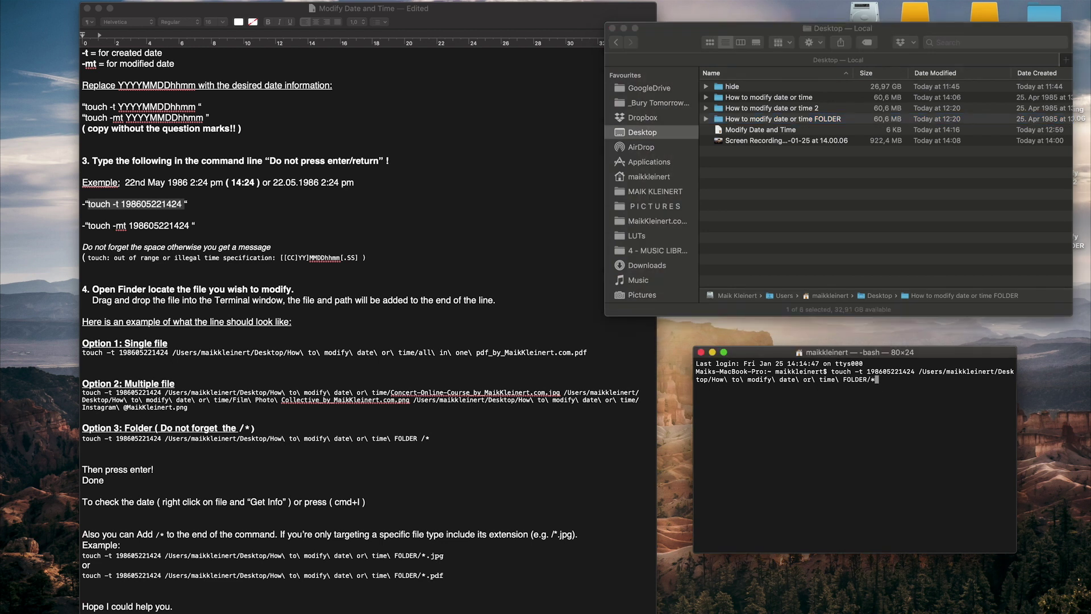
pyautogui.press('Return')
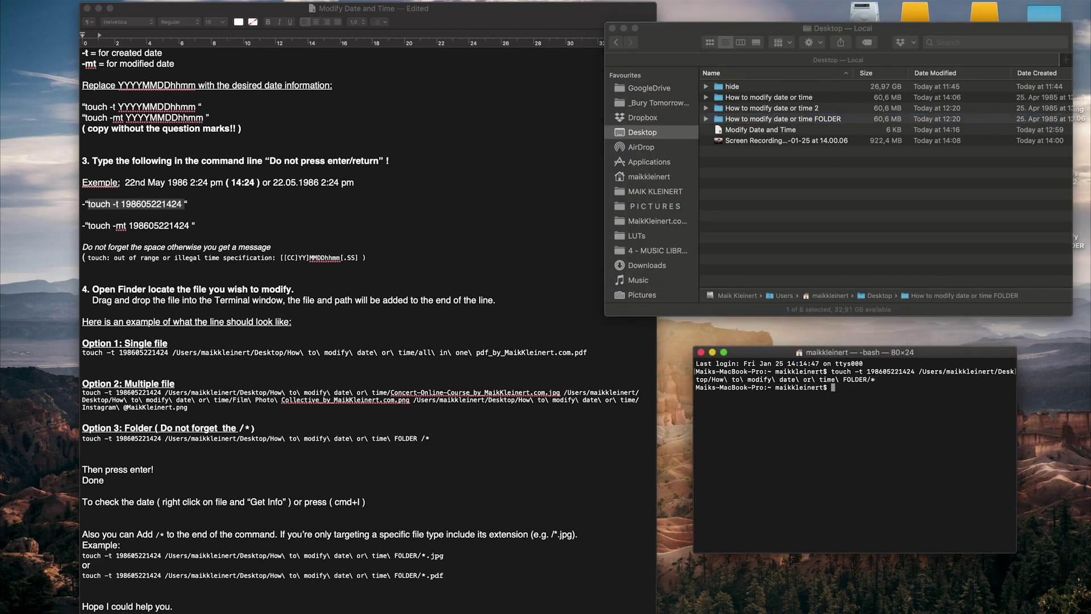
pyautogui.click(905, 118)
# Check that all six files in the folder show 22 May 1986, 14:24, then close their info windows
pyautogui.doubleClick(946, 120)
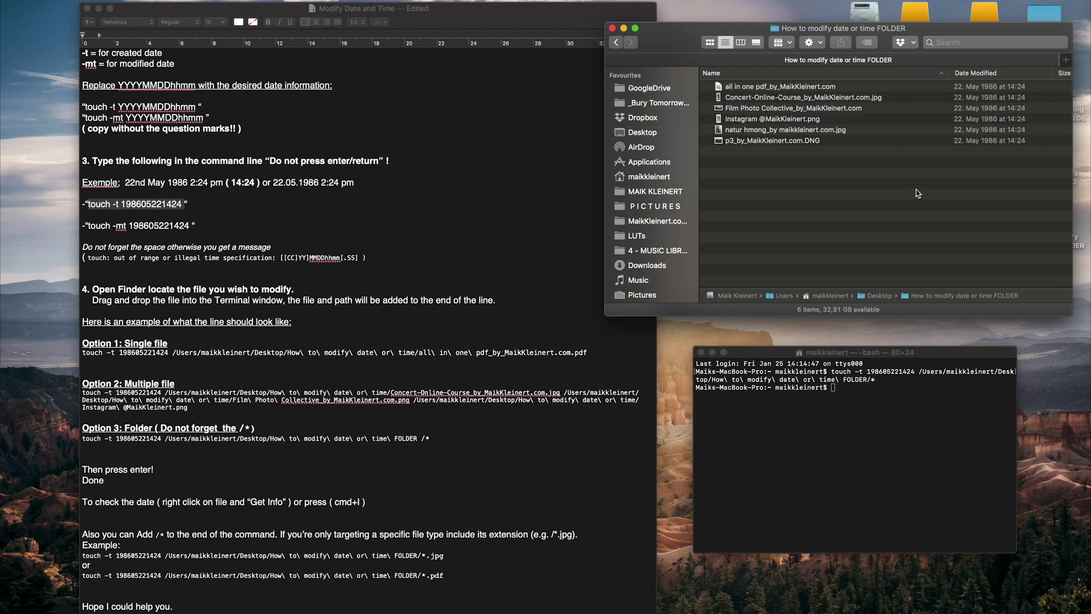
pyautogui.press('super+a')
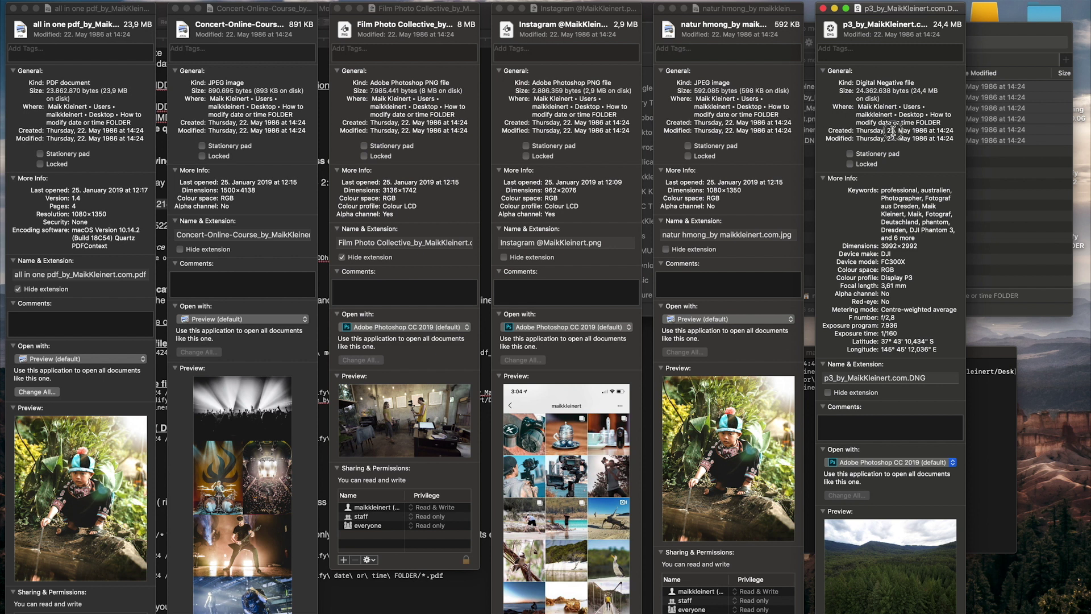
pyautogui.press('super+w')
pyautogui.press('super+w')
pyautogui.press('super+w')
pyautogui.press('super+w')
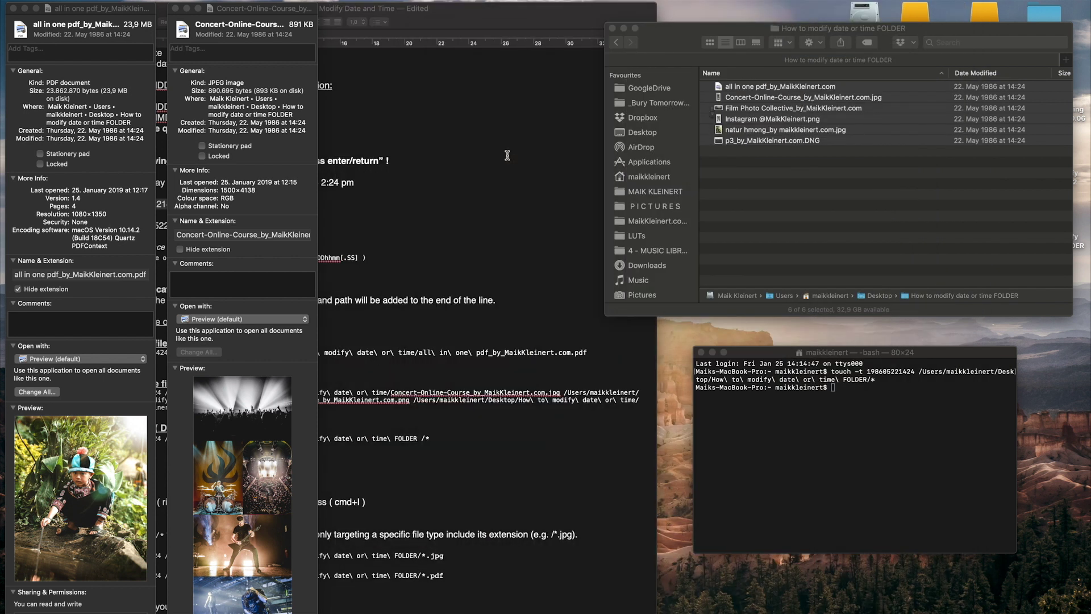
pyautogui.press('super+w')
pyautogui.press('super+w')
pyautogui.click(805, 161)
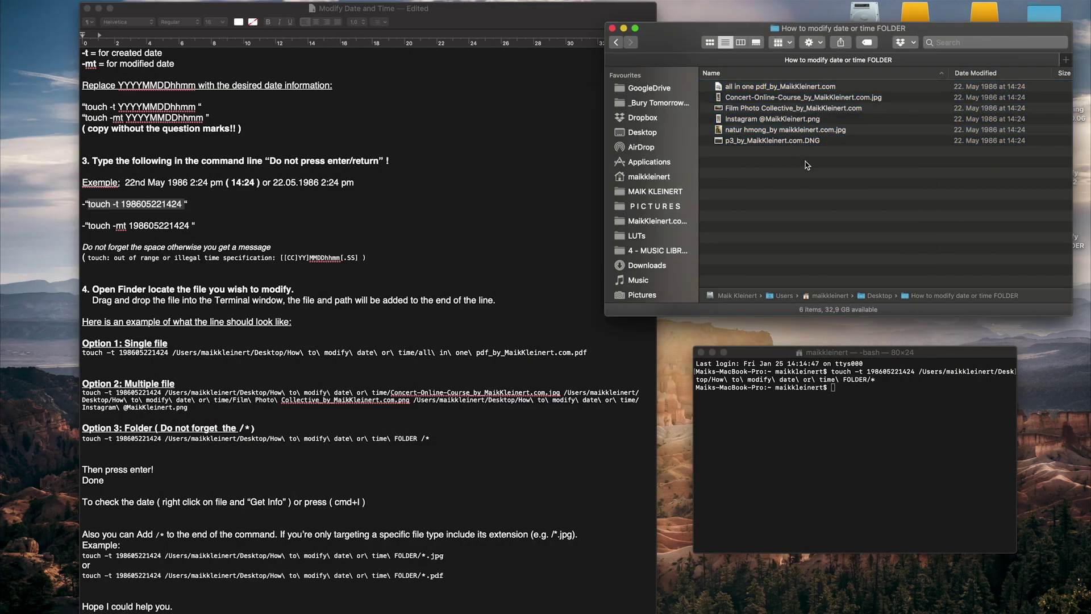
pyautogui.doubleClick(151, 204)
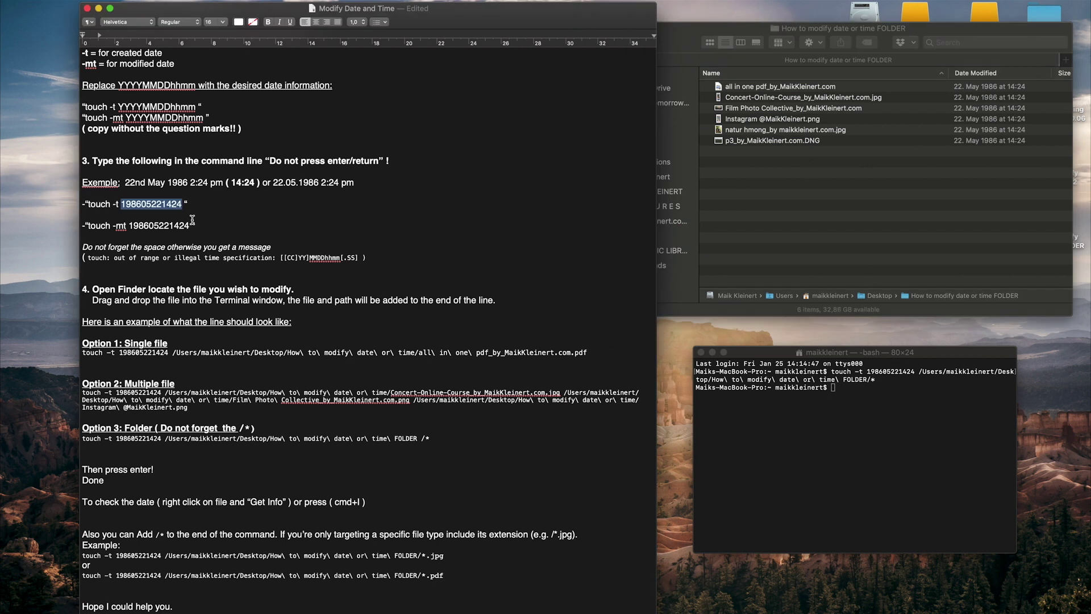